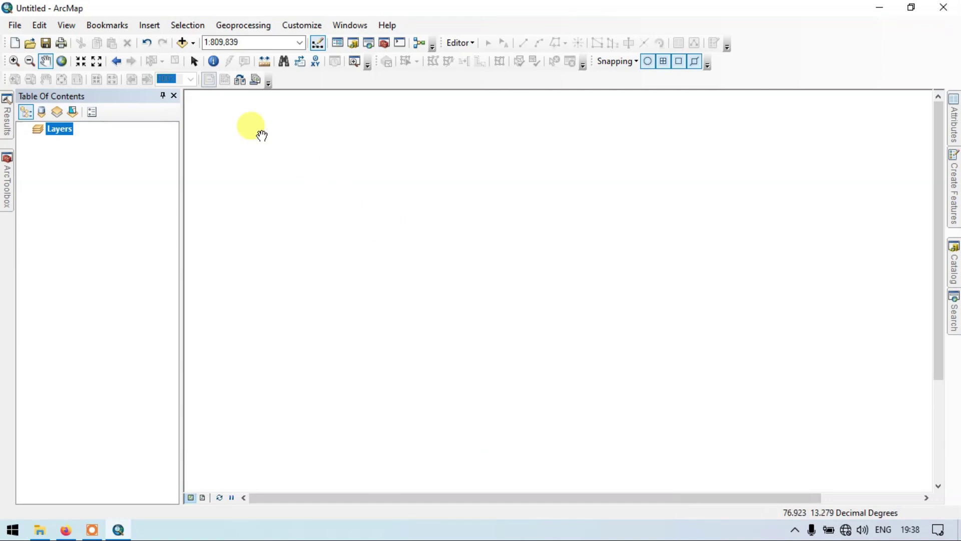
Show the Add Data dropdown choices on the Standard toolbar.
{"action": "left_click", "coordinate": [194, 40]}
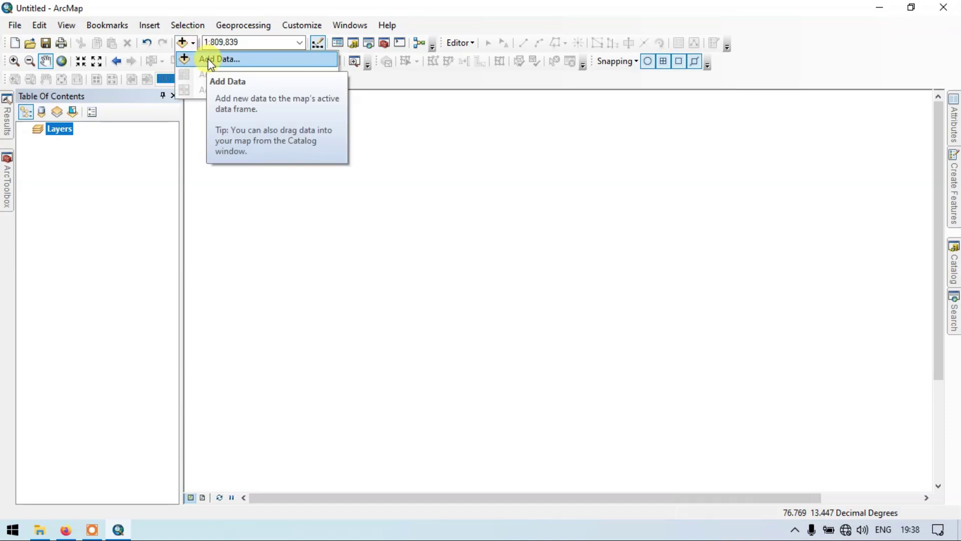
Add the n12_e078_1arc_v3.tif elevation raster to the map and pan it slightly left.
{"action": "left_click", "coordinate": [209, 62]}
{"action": "left_click", "coordinate": [380, 193]}
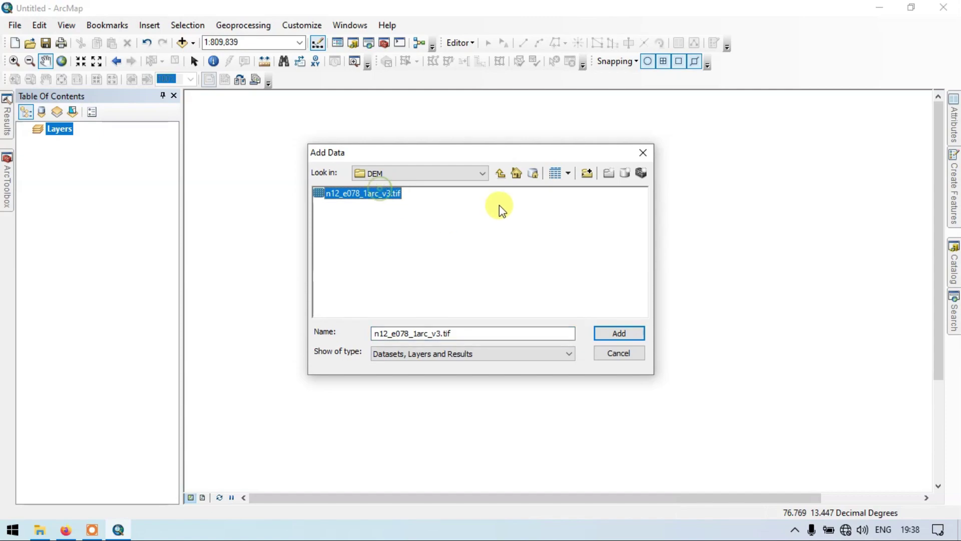
{"action": "left_click", "coordinate": [612, 331]}
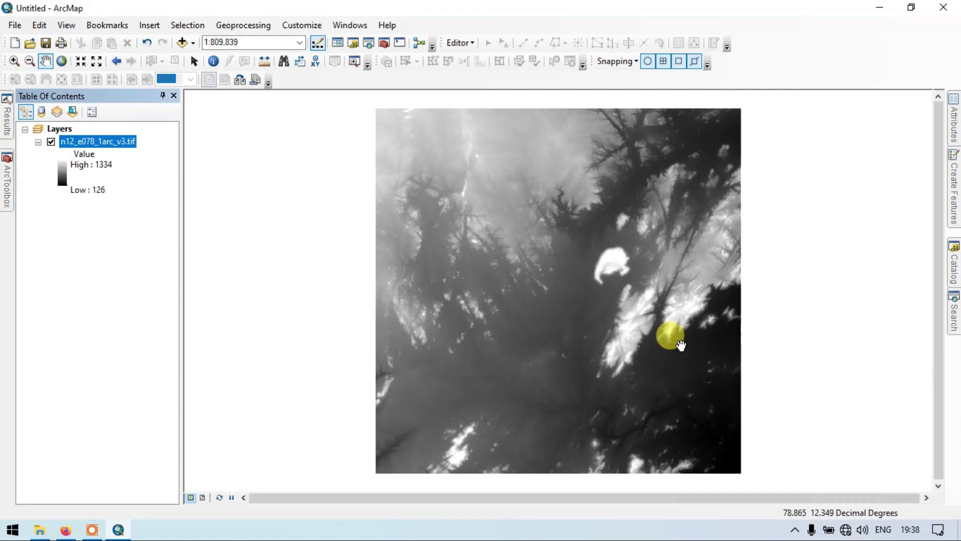
{"action": "left_click_drag", "start_coordinate": [568, 214], "coordinate": [485, 219]}
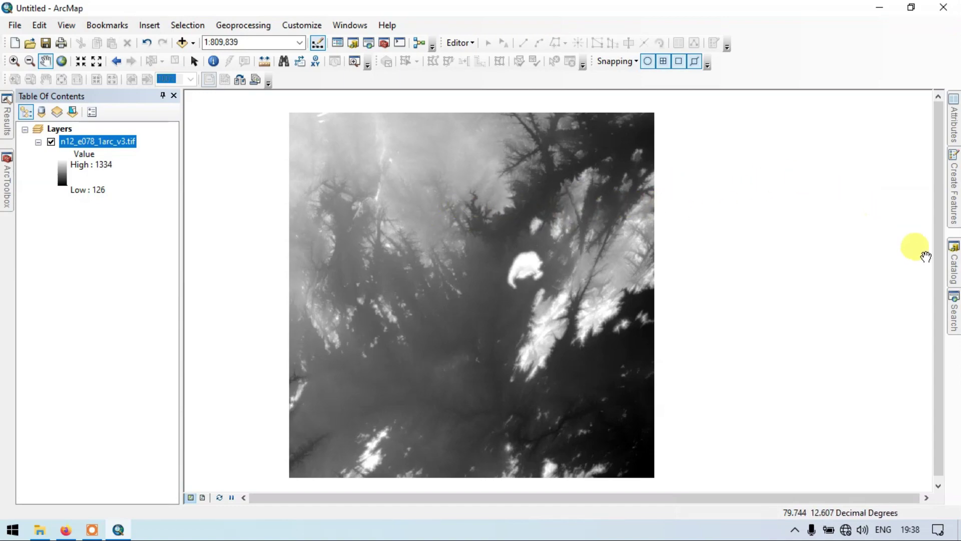
Open ArcToolbox and choose Add Toolbox from the ArcToolbox root node.
{"action": "left_click", "coordinate": [8, 182]}
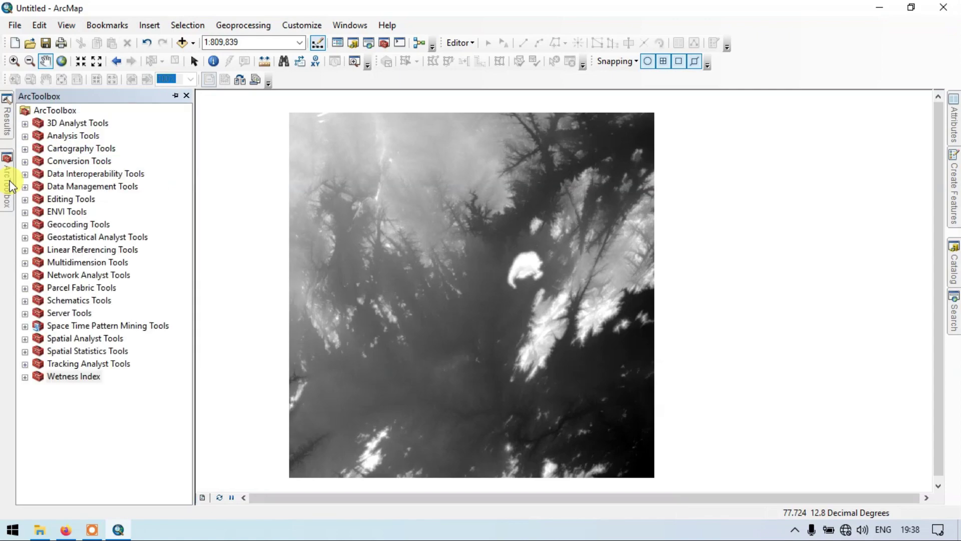
{"action": "left_click", "coordinate": [59, 110]}
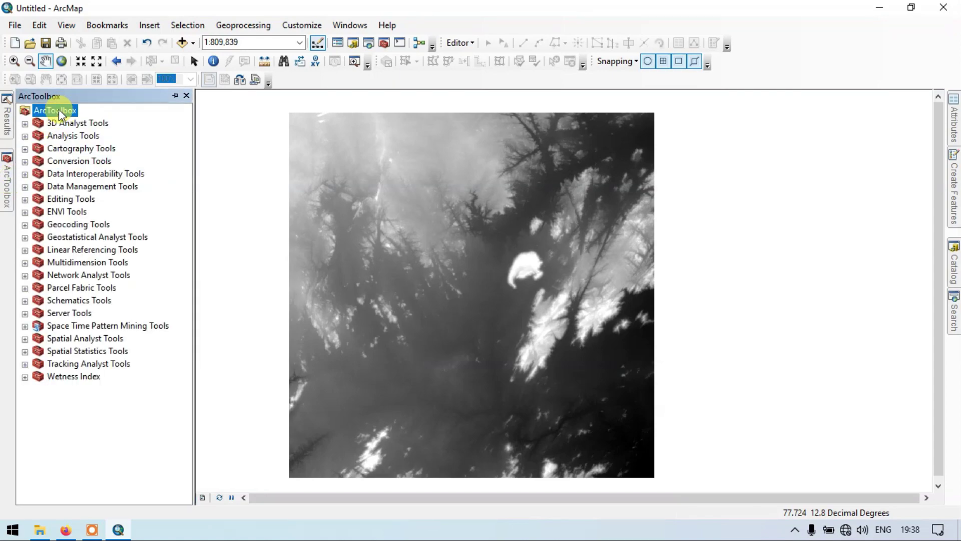
{"action": "right_click", "coordinate": [59, 109]}
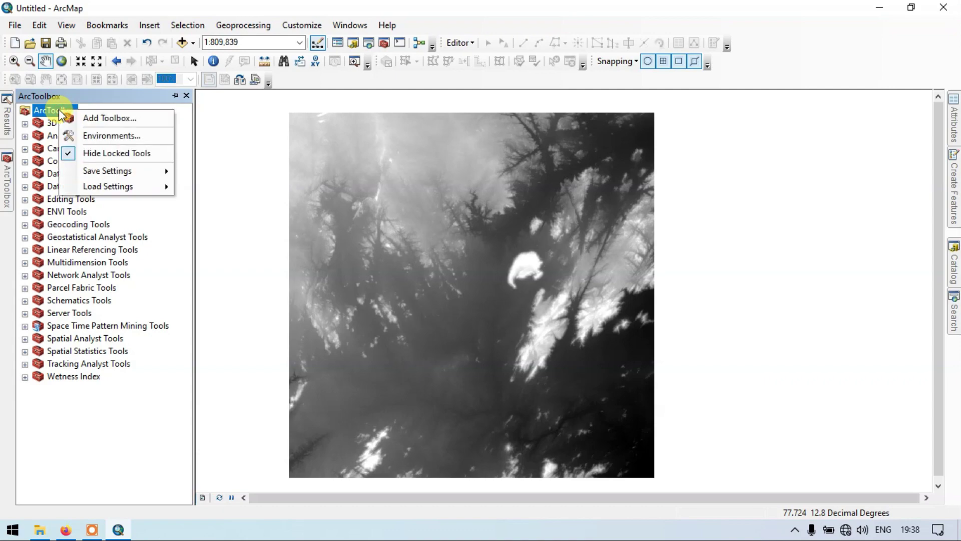
{"action": "left_click", "coordinate": [123, 120]}
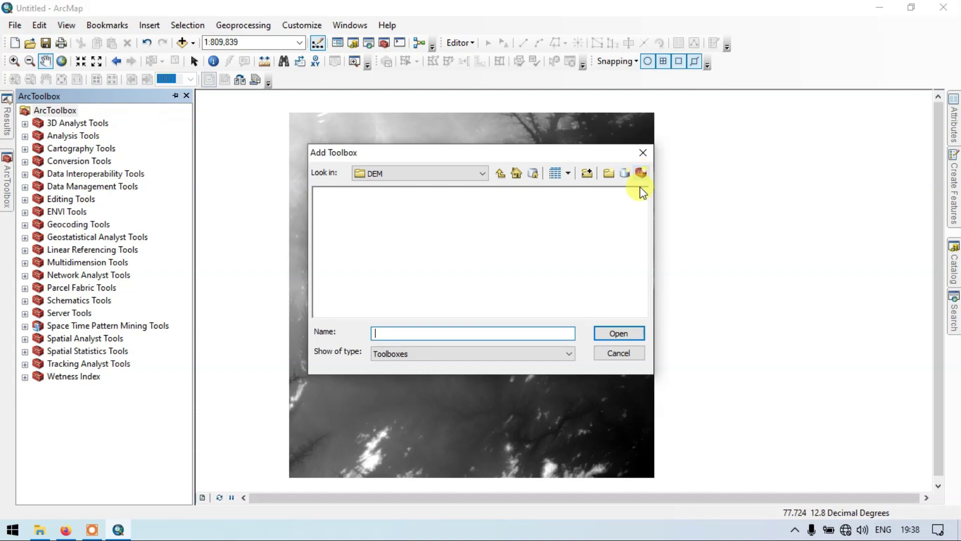
Create a new toolbox named 'Topographic wetness index' in the DEM folder and add it.
{"action": "left_click", "coordinate": [642, 172]}
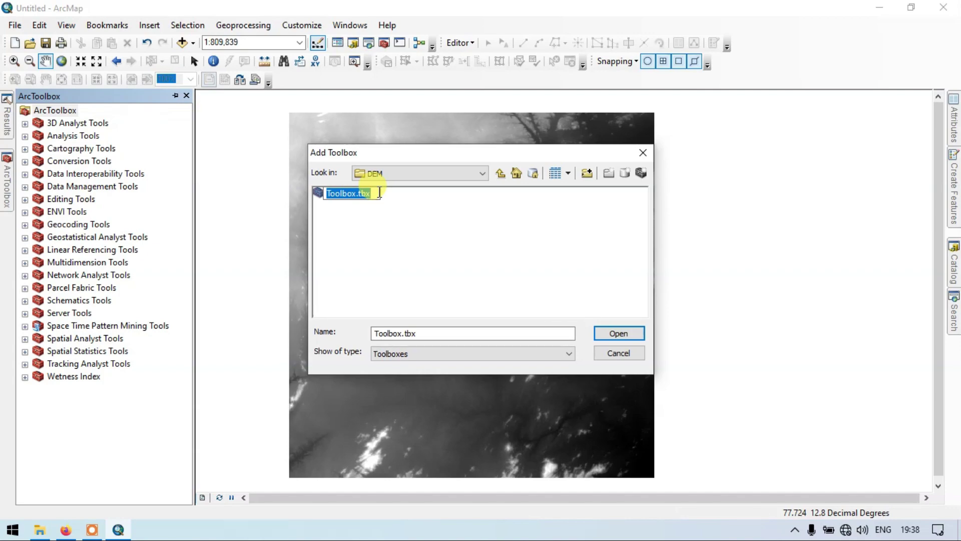
{"action": "key", "text": "BackSpace"}
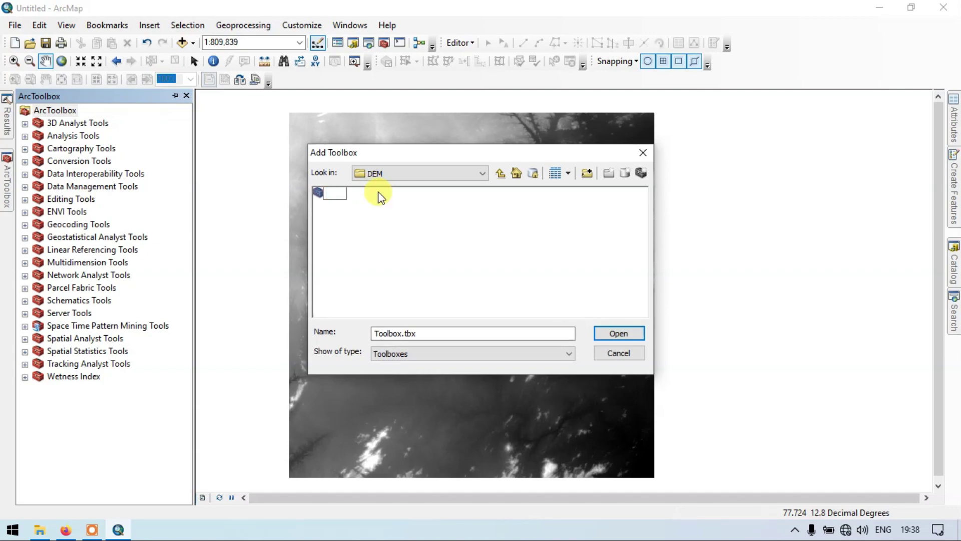
{"action": "type", "text": "Topr"}
{"action": "key", "text": "BackSpace"}
{"action": "type", "text": "ographic"}
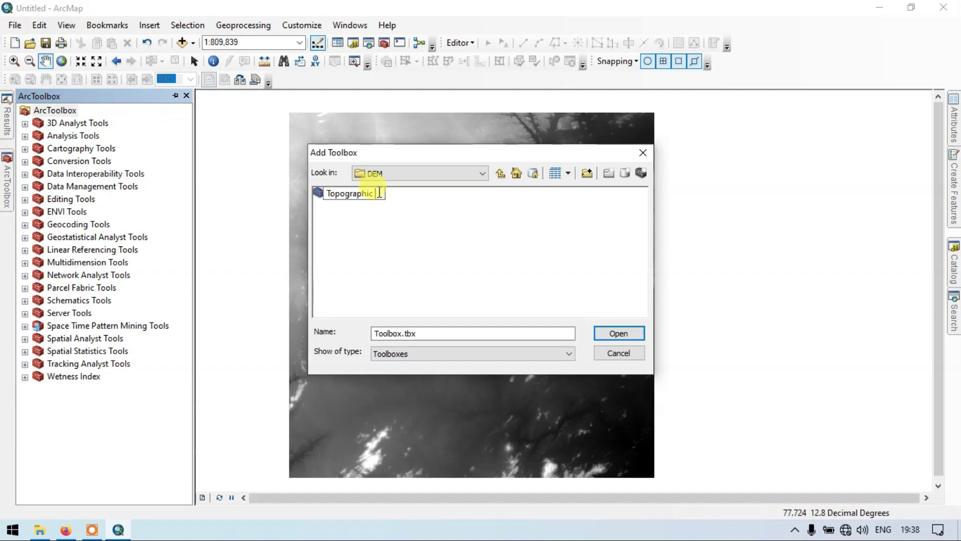
{"action": "type", "text": " vetness index"}
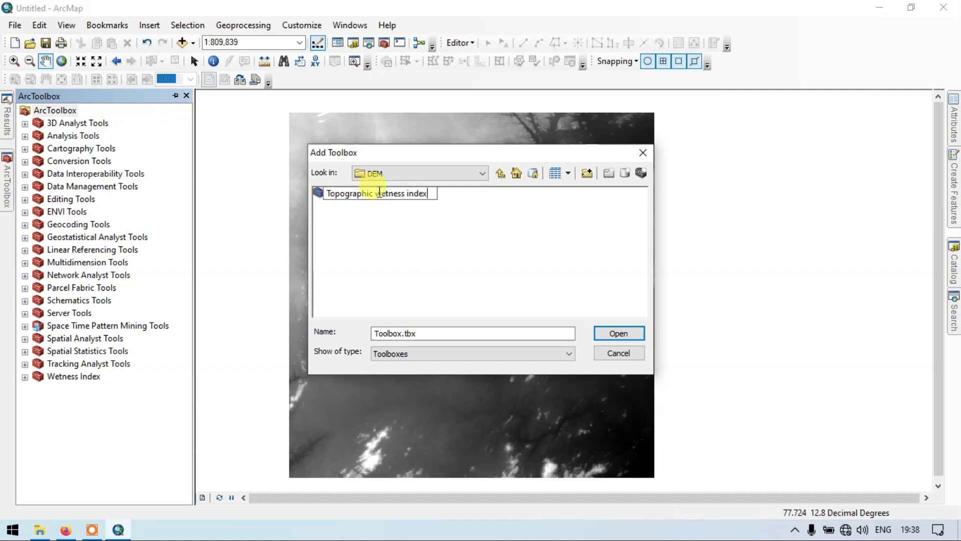
{"action": "key", "text": "Return"}
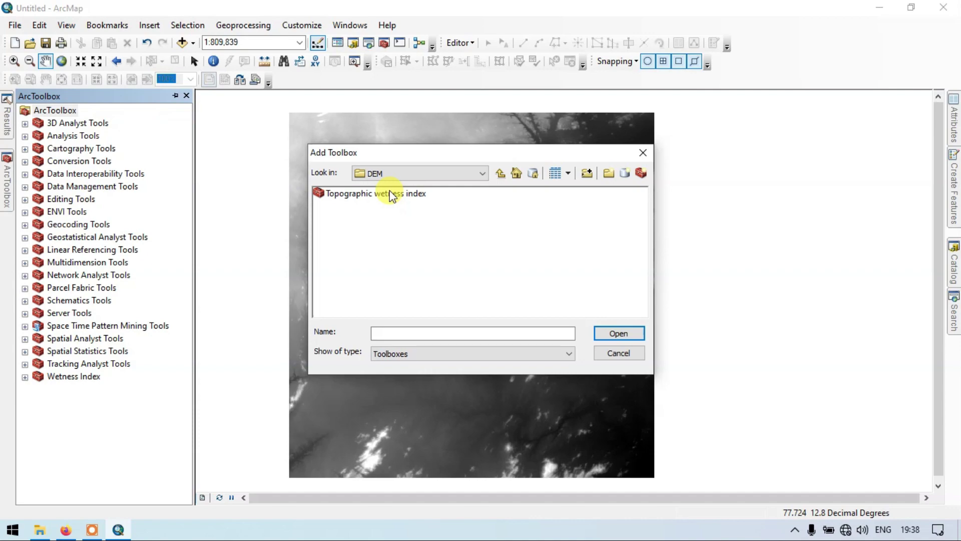
{"action": "left_click", "coordinate": [393, 193]}
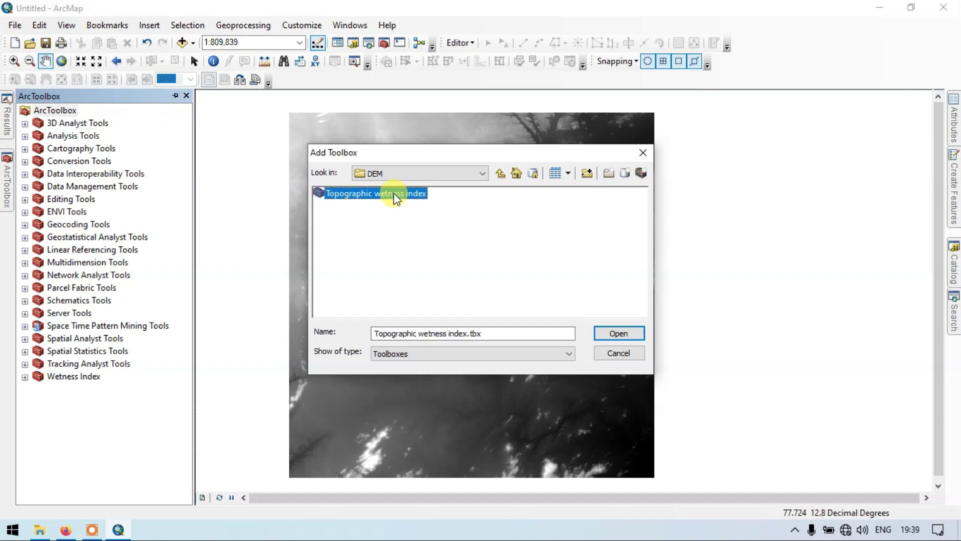
{"action": "left_click", "coordinate": [612, 337]}
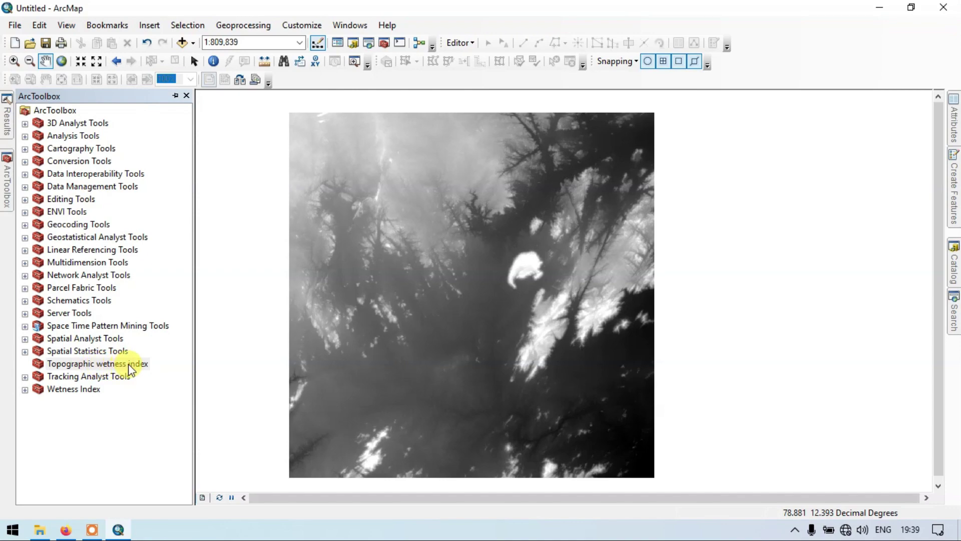
Create a new model inside the Topographic wetness index toolbox.
{"action": "right_click", "coordinate": [108, 367]}
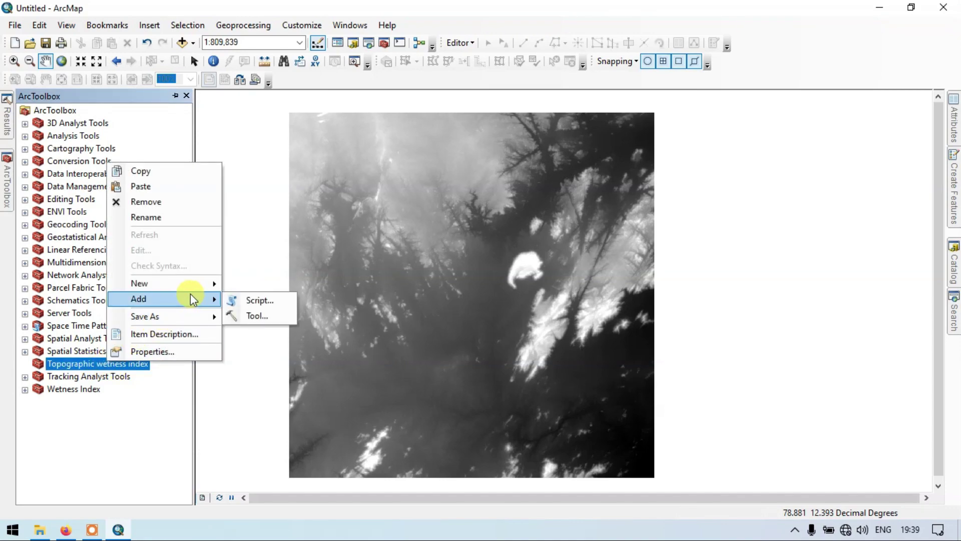
{"action": "mouse_move", "coordinate": [211, 286]}
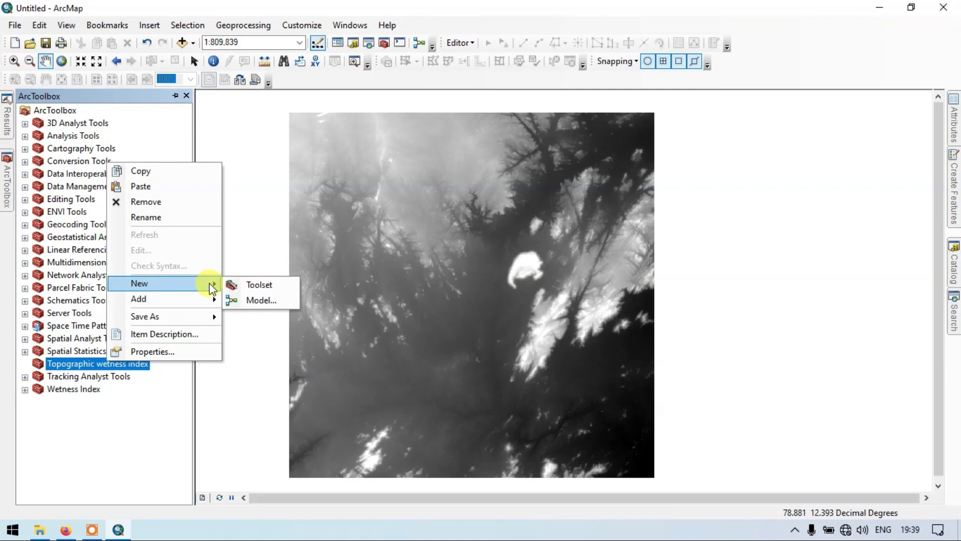
{"action": "left_click", "coordinate": [262, 300]}
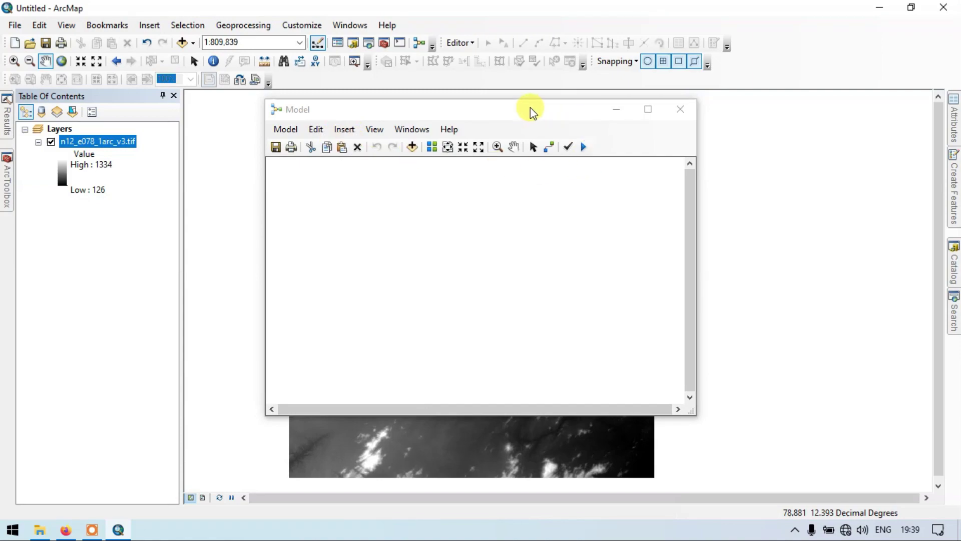
Move and widen the ModelBuilder window, then bring up Model Properties.
{"action": "left_click_drag", "start_coordinate": [539, 106], "coordinate": [487, 99]}
{"action": "left_click_drag", "start_coordinate": [645, 129], "coordinate": [849, 130]}
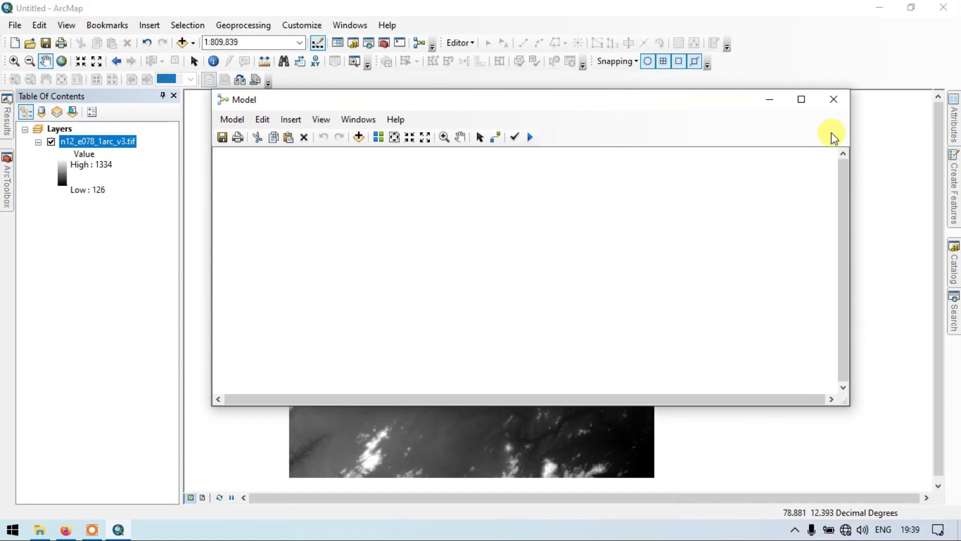
{"action": "left_click", "coordinate": [241, 119]}
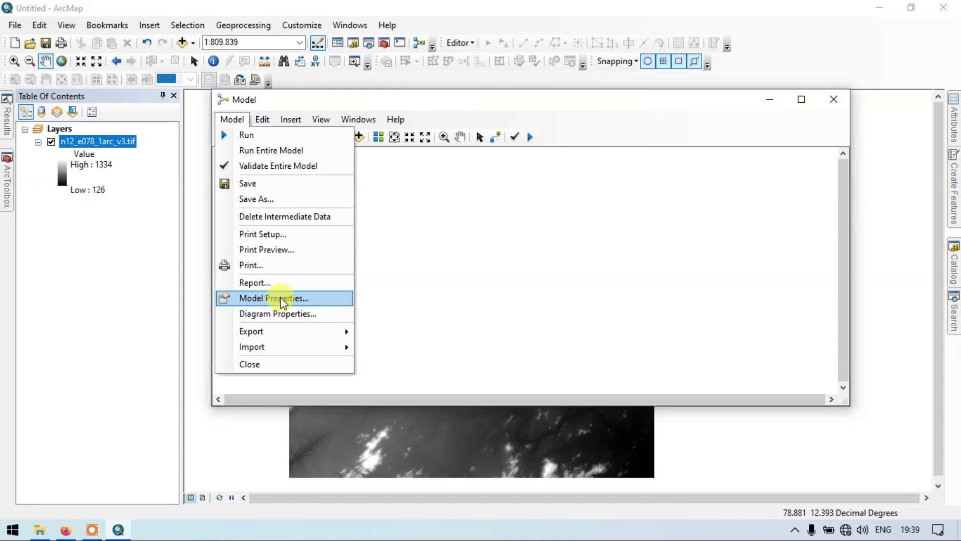
{"action": "left_click", "coordinate": [455, 230]}
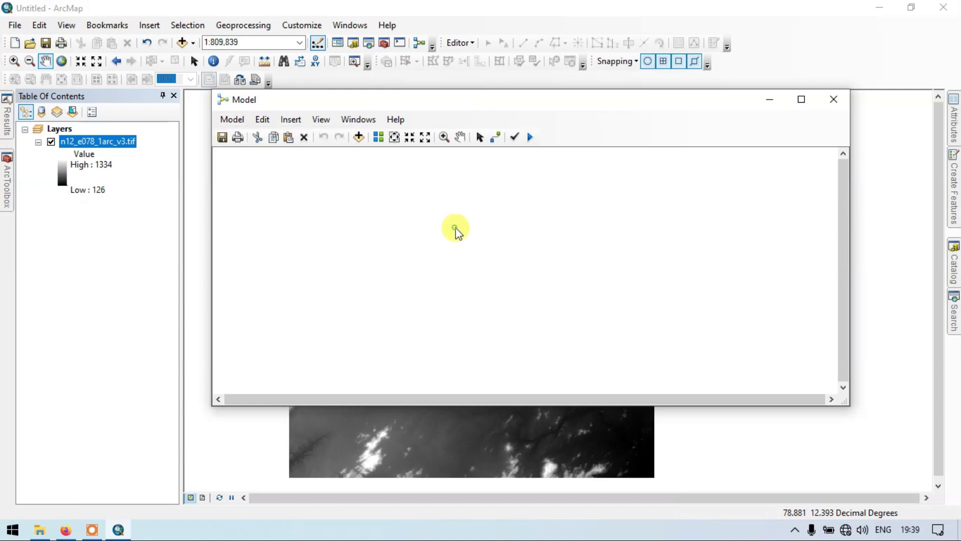
{"action": "left_click", "coordinate": [232, 121]}
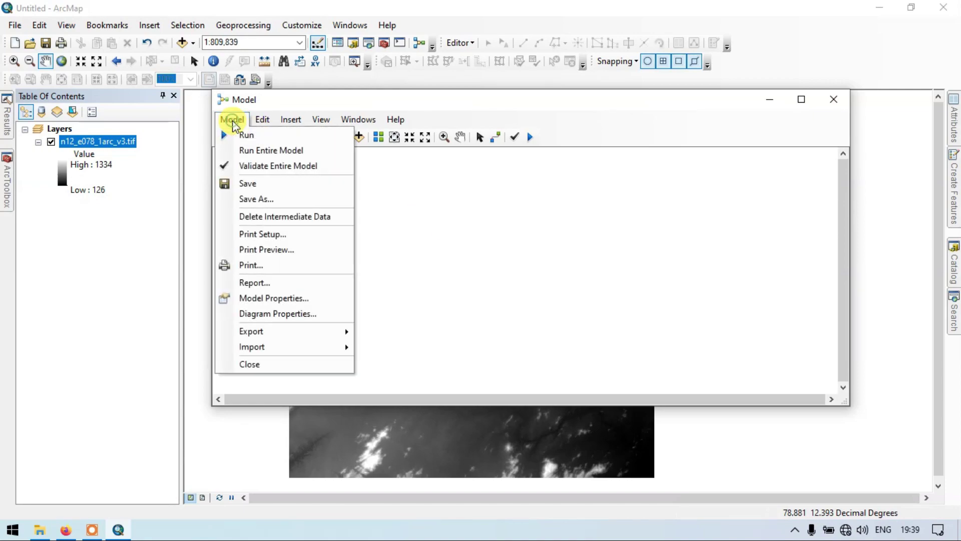
{"action": "left_click", "coordinate": [283, 299]}
Enter Topographic Wetness Index as the model name and copy it into the label.
{"action": "left_click", "coordinate": [411, 148]}
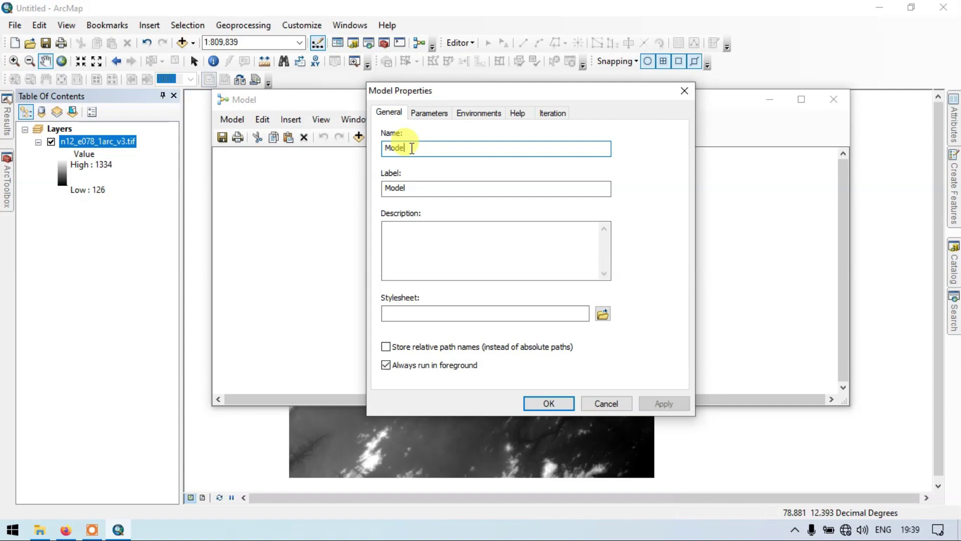
{"action": "key", "text": "BackSpace"}
{"action": "key", "text": "BackSpace"}
{"action": "key", "text": "BackSpace"}
{"action": "key", "text": "BackSpace"}
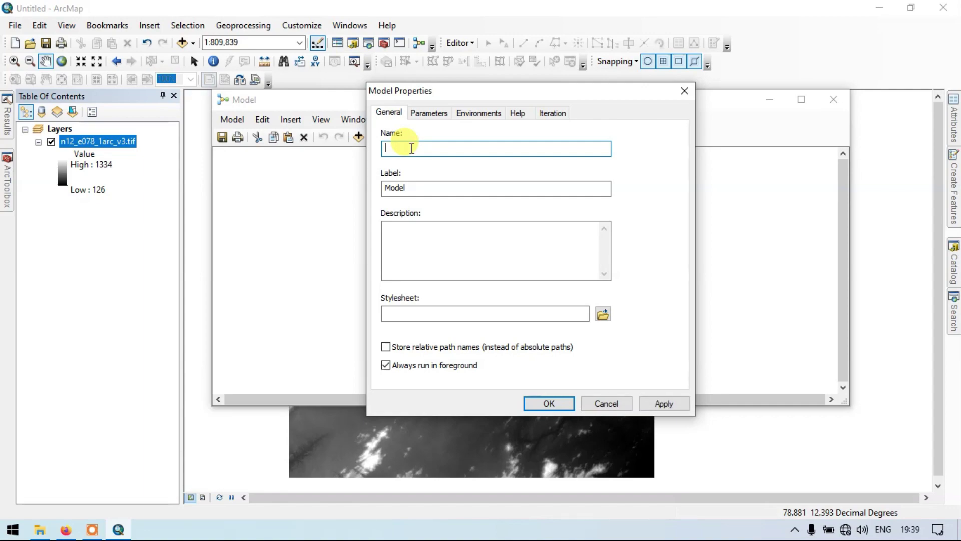
{"action": "type", "text": "Topographic We"}
{"action": "type", "text": "tness Index"}
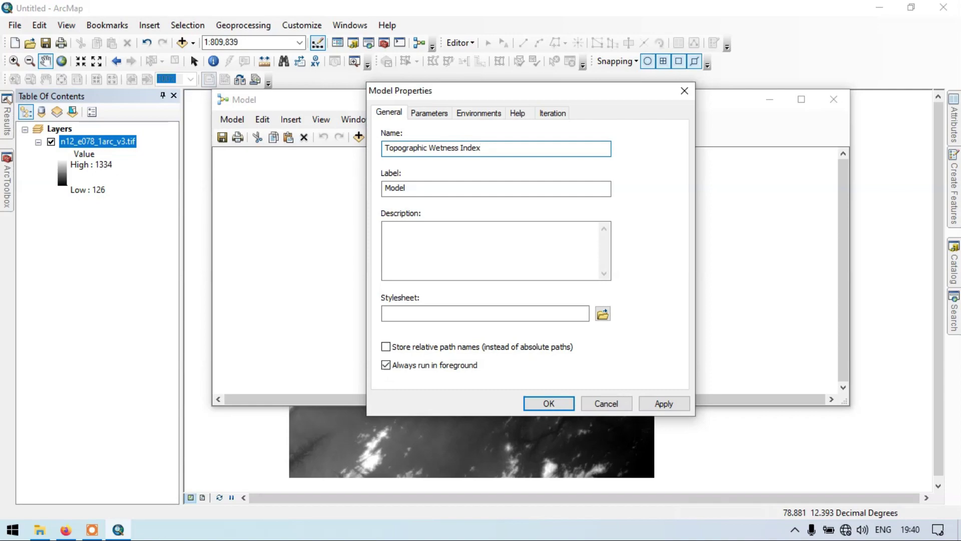
{"action": "left_click_drag", "start_coordinate": [425, 189], "coordinate": [380, 188]}
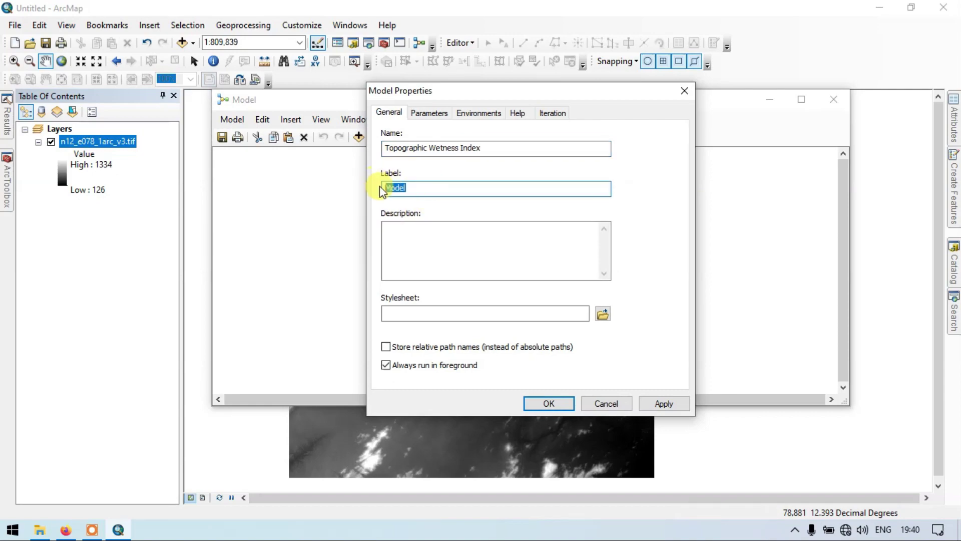
{"action": "type", "text": "T"}
{"action": "key", "text": "BackSpace"}
{"action": "left_click_drag", "start_coordinate": [487, 155], "coordinate": [382, 155]}
{"action": "key", "text": "ctrl+c"}
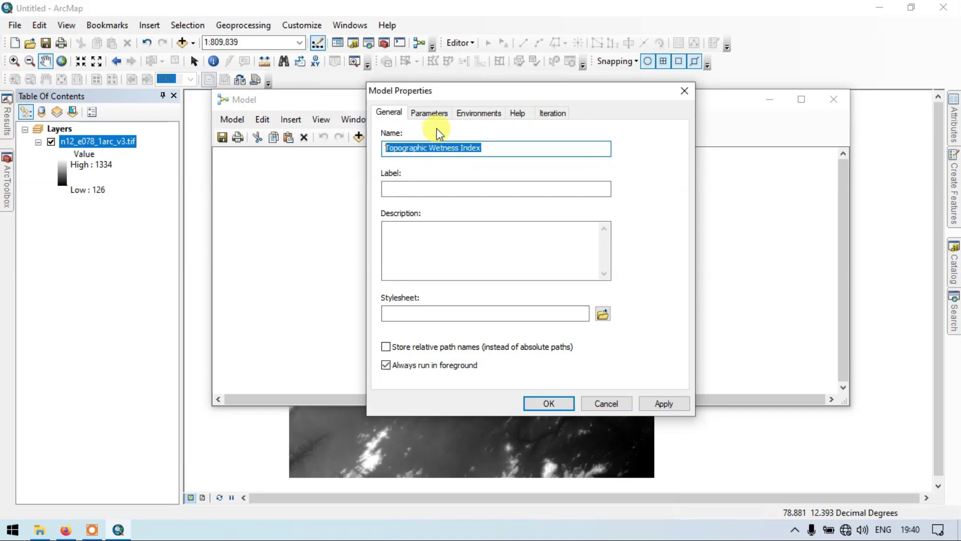
{"action": "left_click", "coordinate": [414, 183]}
{"action": "key", "text": "ctrl+v"}
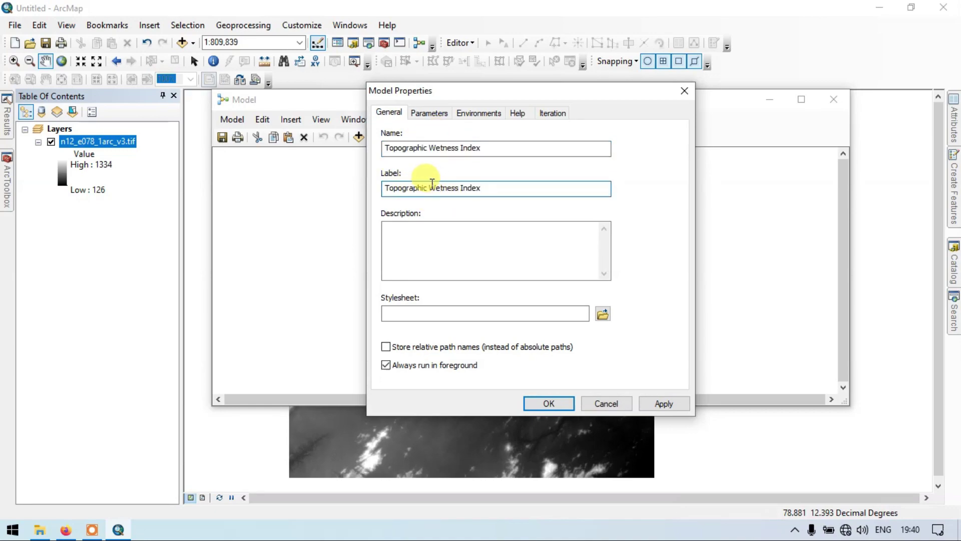
{"action": "key", "text": "BackSpace"}
{"action": "left_click", "coordinate": [459, 188]}
{"action": "key", "text": "BackSpace"}
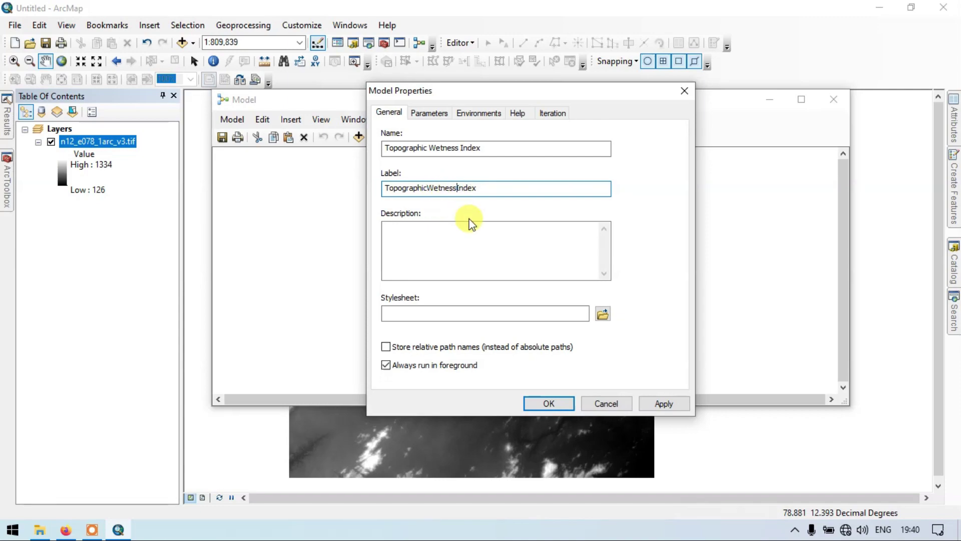
{"action": "left_click", "coordinate": [515, 208]}
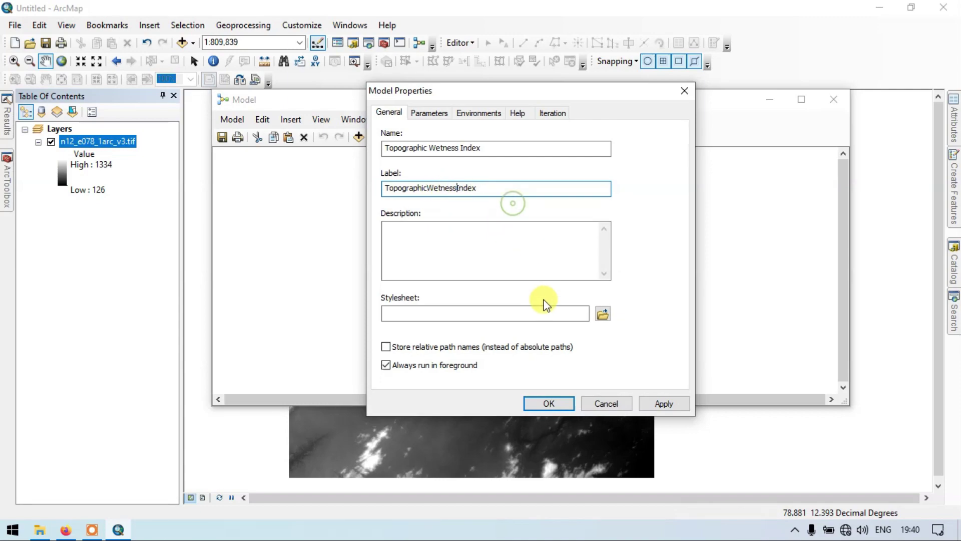
After the invalid-name warning, remove the name's spaces to make TopographicWetnessIndex, keeping the label spaced.
{"action": "left_click", "coordinate": [550, 403]}
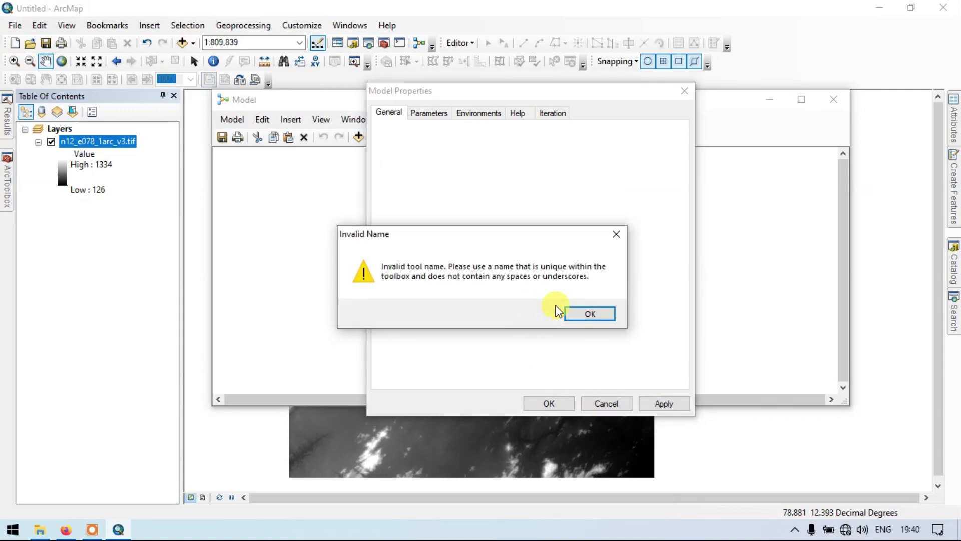
{"action": "left_click", "coordinate": [591, 313]}
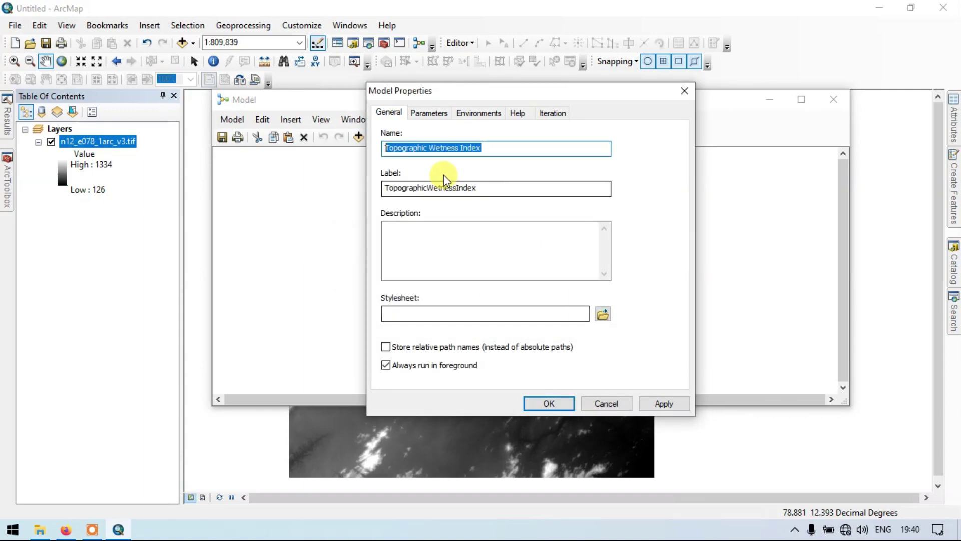
{"action": "left_click", "coordinate": [425, 188]}
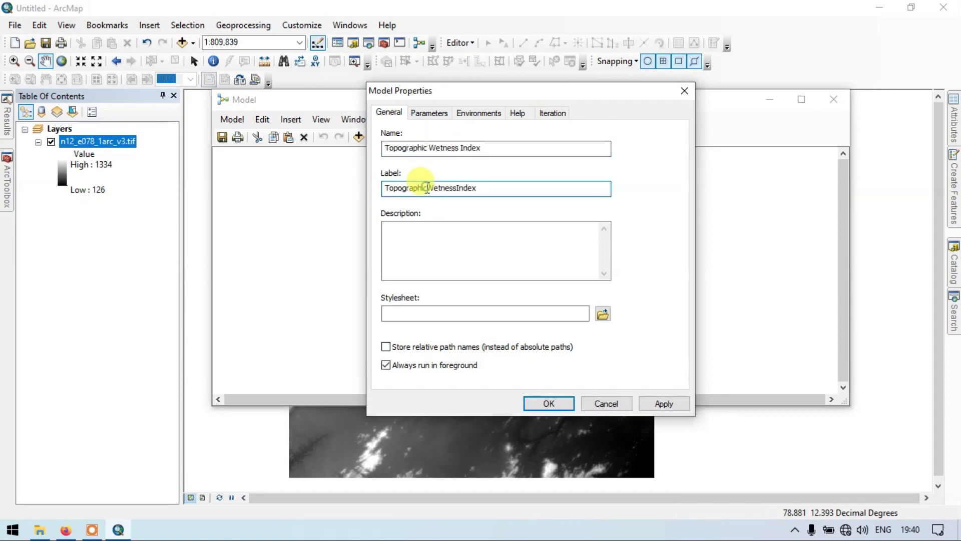
{"action": "left_click", "coordinate": [456, 189]}
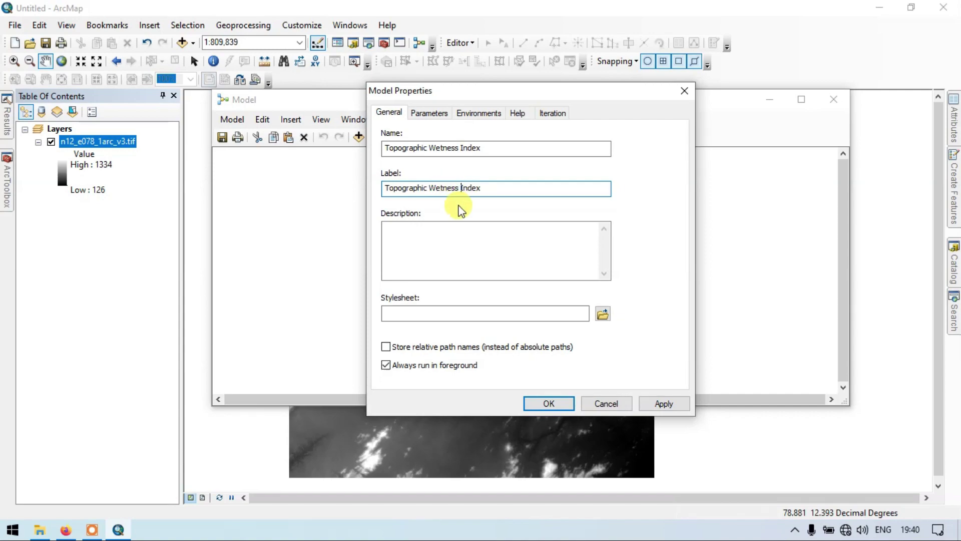
{"action": "left_click", "coordinate": [430, 149]}
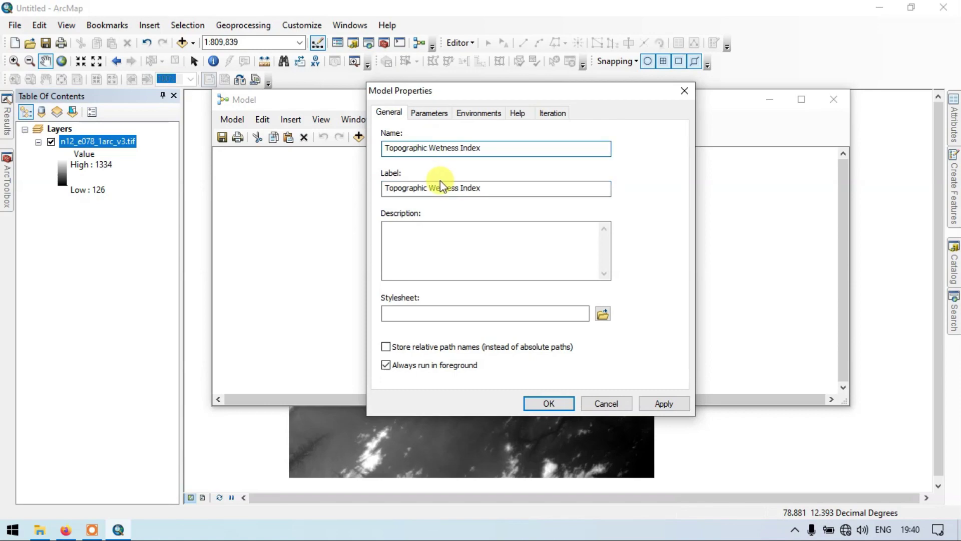
{"action": "key", "text": "BackSpace"}
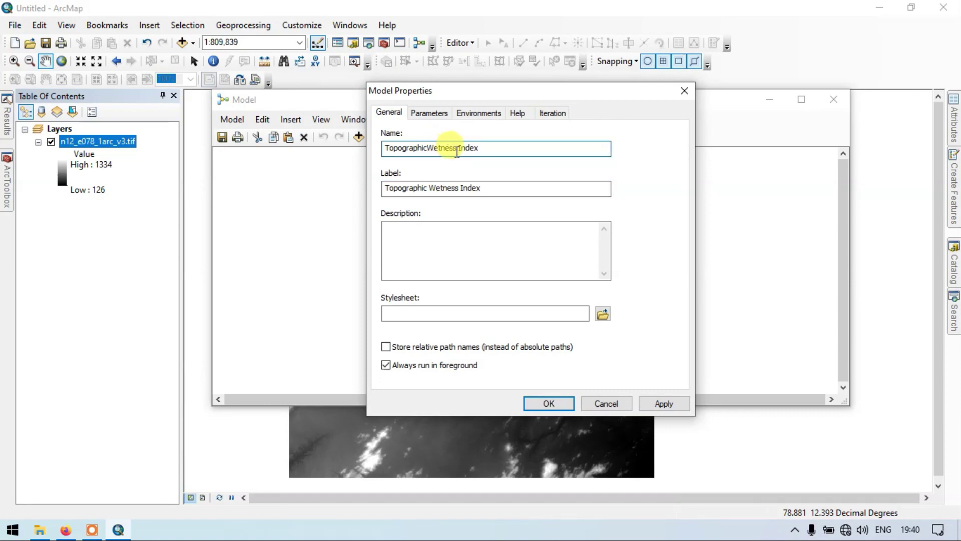
{"action": "left_click", "coordinate": [458, 146]}
{"action": "key", "text": "BackSpace"}
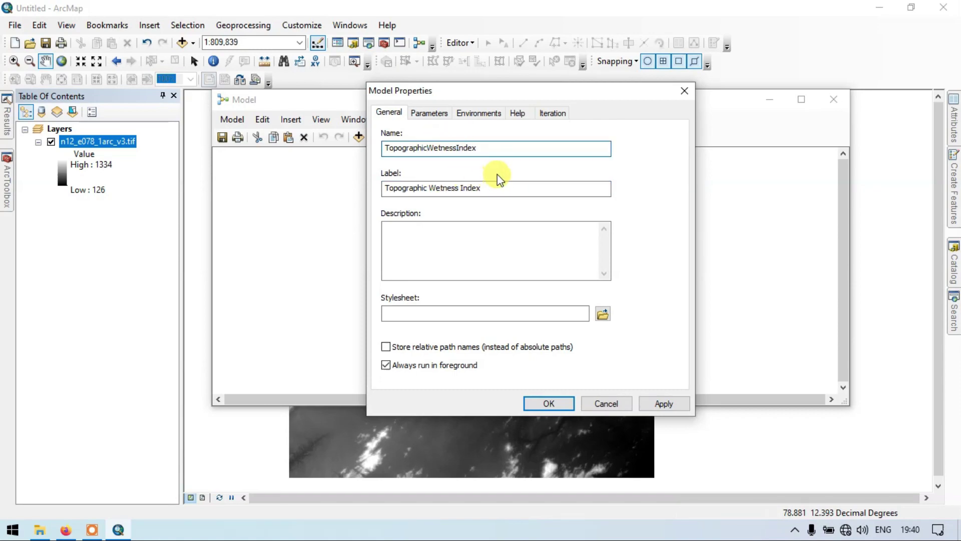
Apply the new model name and enlarge the ModelBuilder window.
{"action": "left_click", "coordinate": [548, 403]}
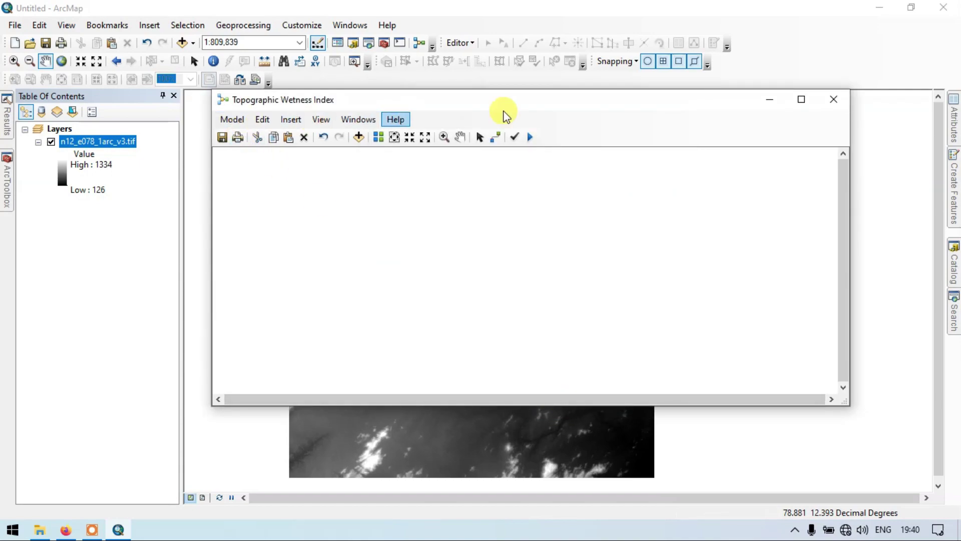
{"action": "left_click_drag", "start_coordinate": [611, 101], "coordinate": [464, 109]}
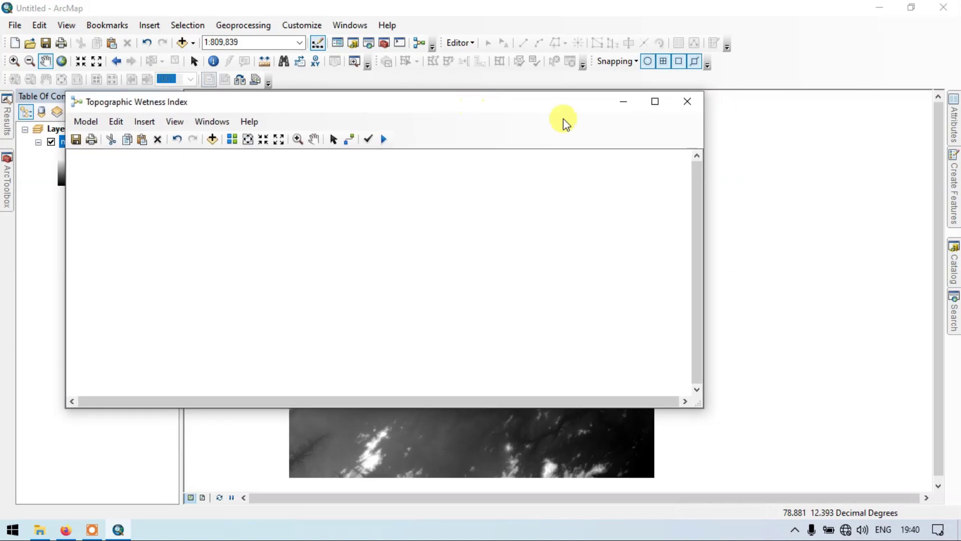
{"action": "left_click_drag", "start_coordinate": [703, 189], "coordinate": [812, 199]}
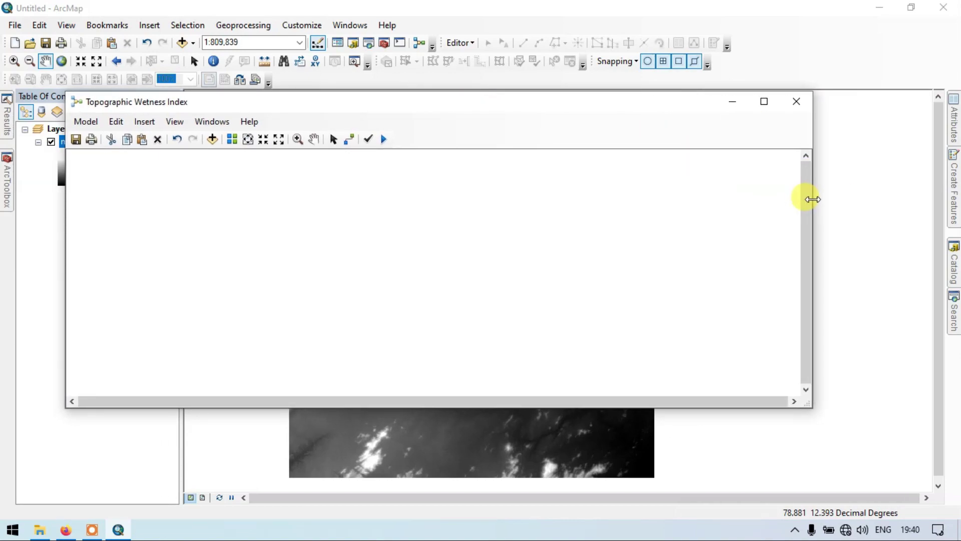
{"action": "left_click_drag", "start_coordinate": [497, 405], "coordinate": [525, 425]}
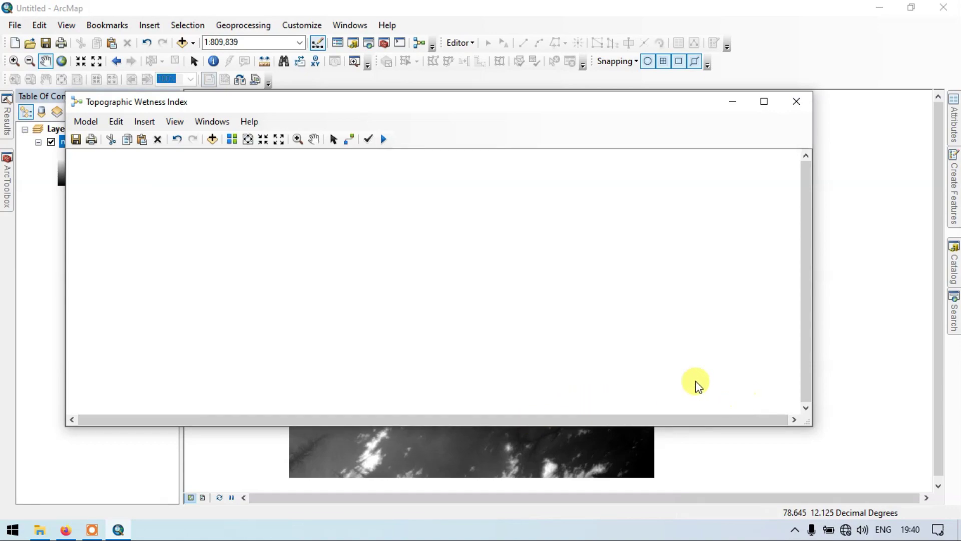
Search for 'flow direct' and place the Flow Direction tool on the model canvas.
{"action": "left_click", "coordinate": [954, 314]}
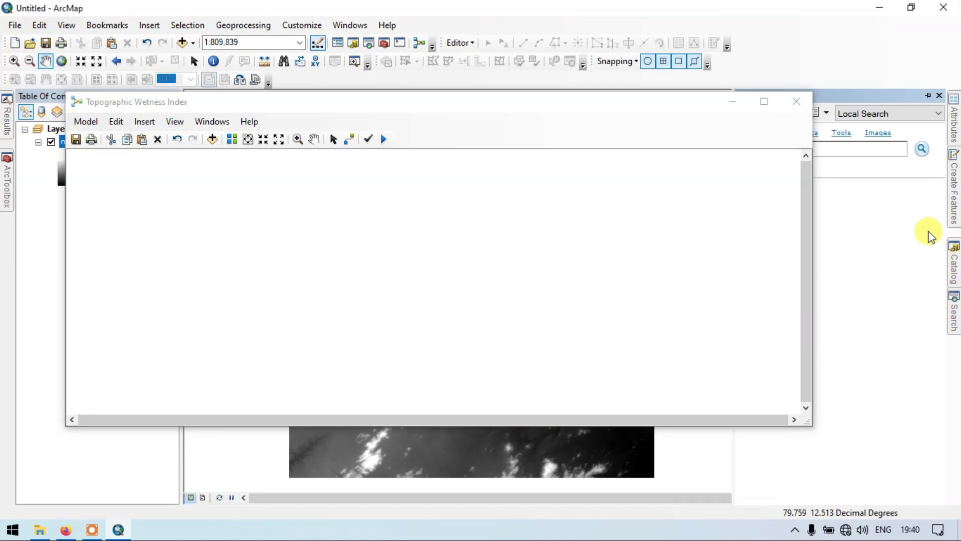
{"action": "left_click_drag", "start_coordinate": [810, 122], "coordinate": [715, 121]}
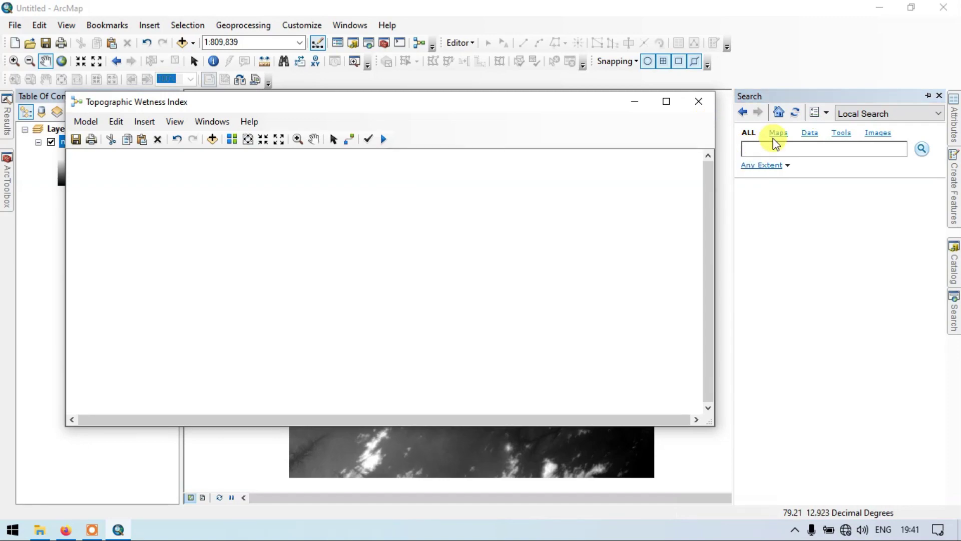
{"action": "left_click", "coordinate": [766, 149]}
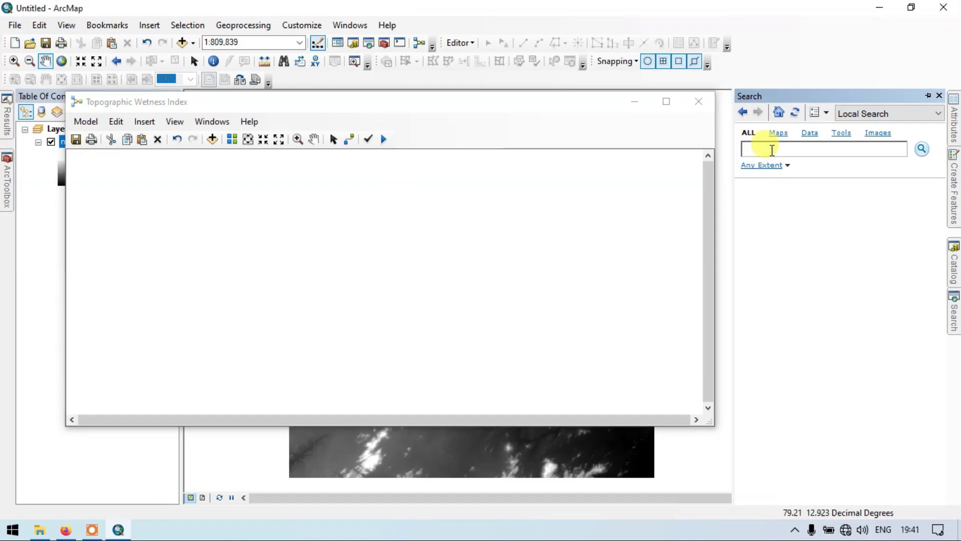
{"action": "type", "text": "flow direction"}
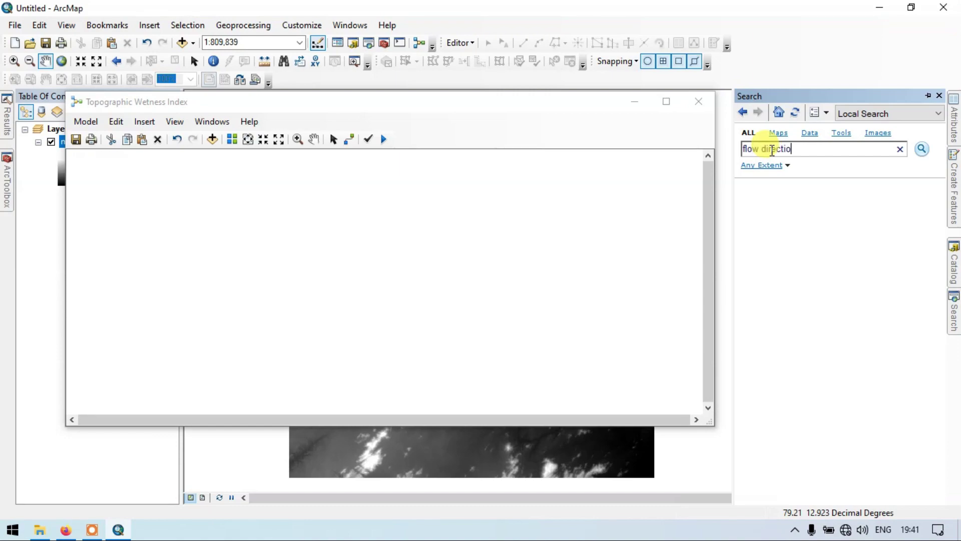
{"action": "left_click", "coordinate": [921, 149]}
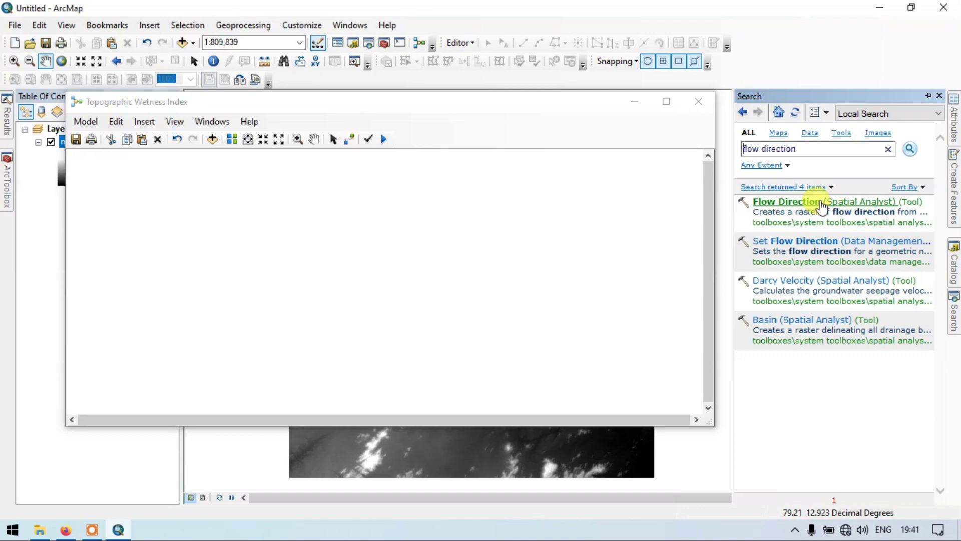
{"action": "left_click_drag", "start_coordinate": [821, 205], "coordinate": [165, 215]}
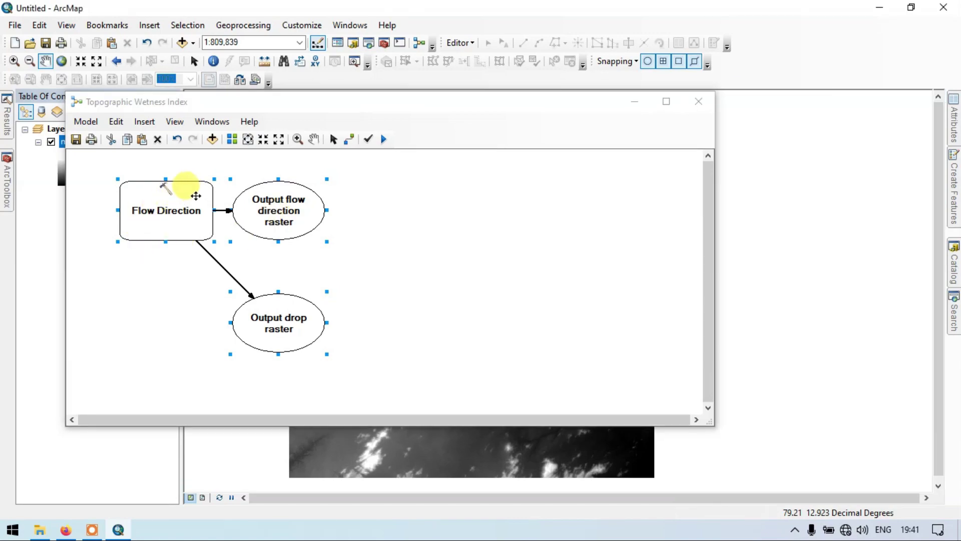
{"action": "left_click_drag", "start_coordinate": [196, 195], "coordinate": [211, 212]}
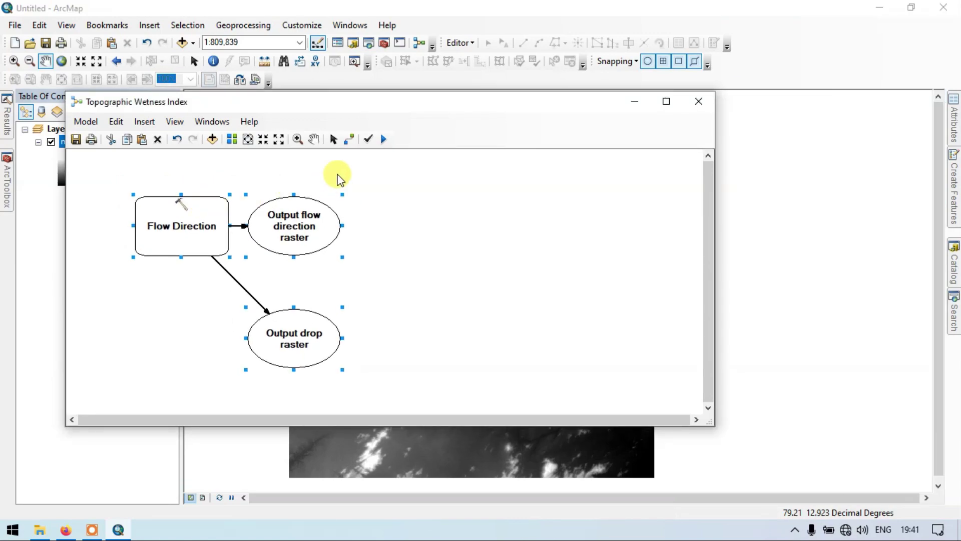
{"action": "left_click", "coordinate": [516, 213]}
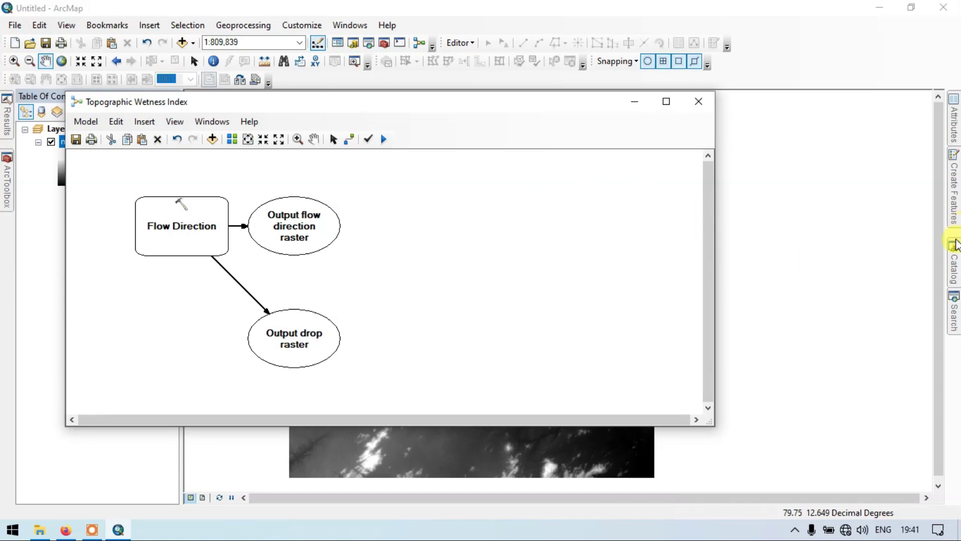
Search for flow accumulation and place the Flow Accumulation tool beside Flow Direction.
{"action": "left_click", "coordinate": [956, 298]}
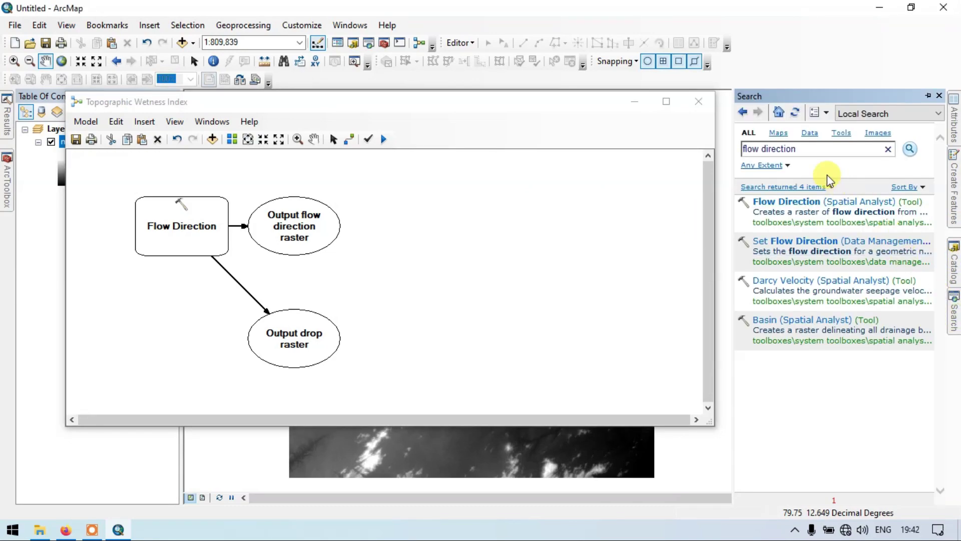
{"action": "left_click_drag", "start_coordinate": [812, 149], "coordinate": [763, 148]}
{"action": "left_click", "coordinate": [797, 148]}
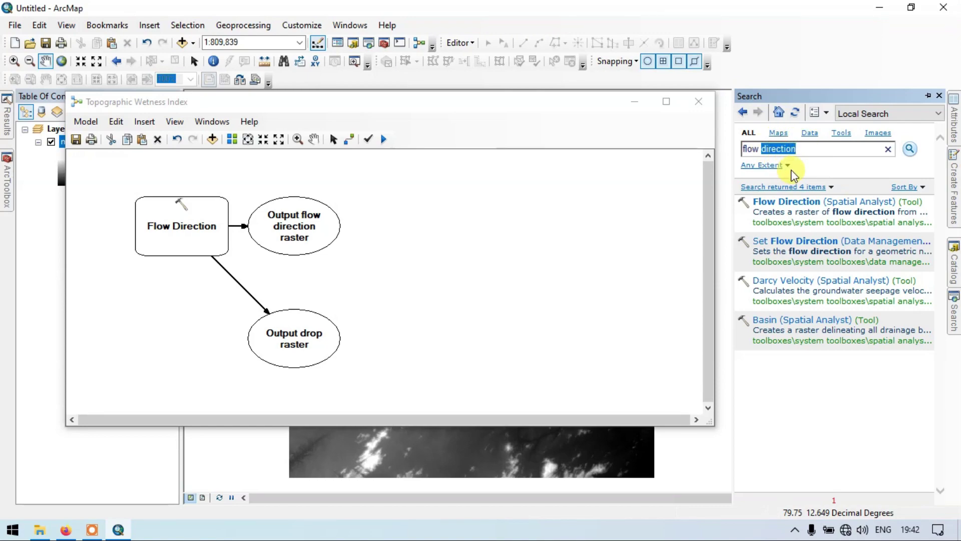
{"action": "key", "text": "BackSpace"}
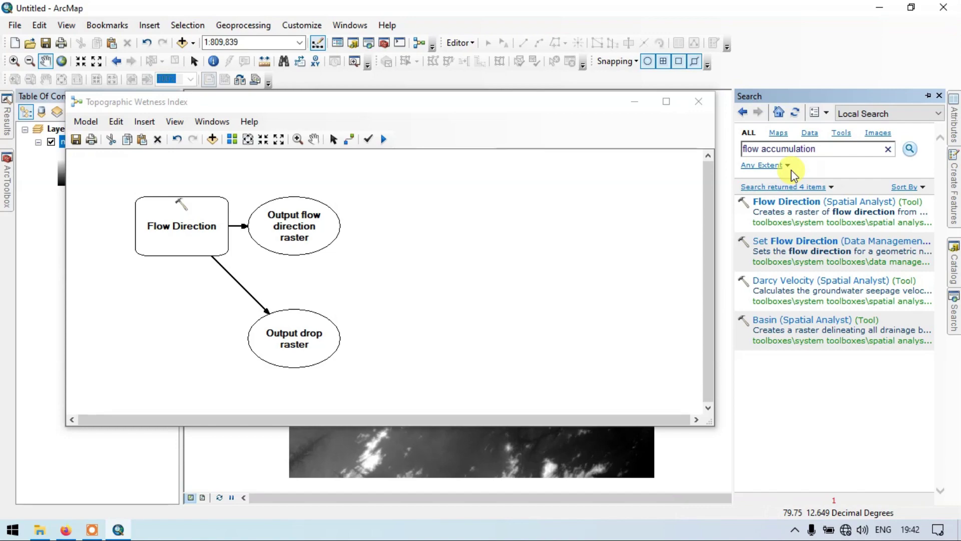
{"action": "key", "text": "Return"}
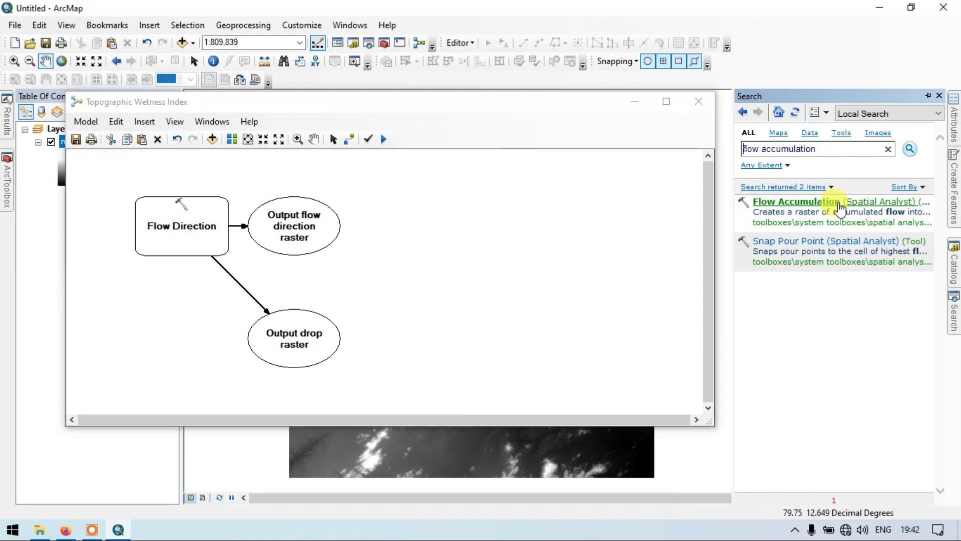
{"action": "left_click_drag", "start_coordinate": [841, 203], "coordinate": [444, 210]}
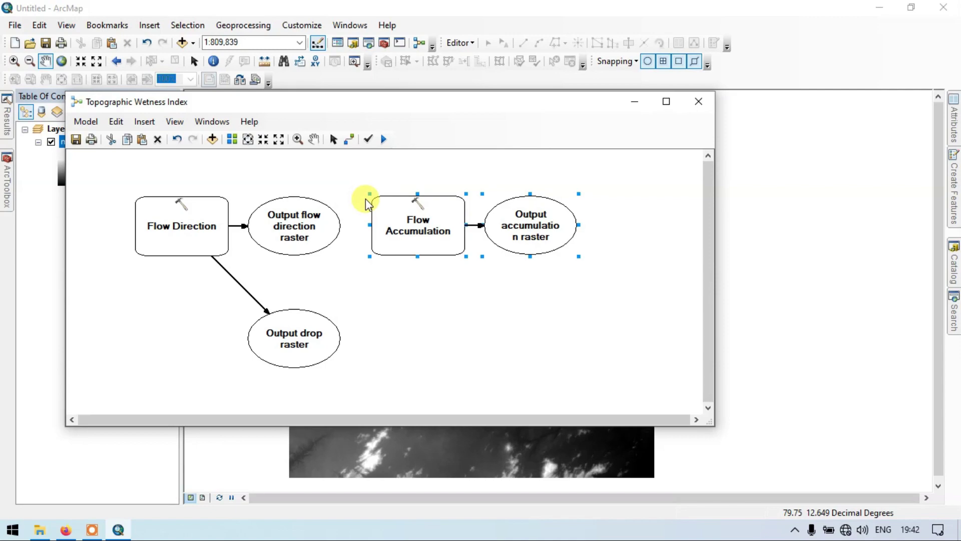
{"action": "left_click", "coordinate": [348, 139]}
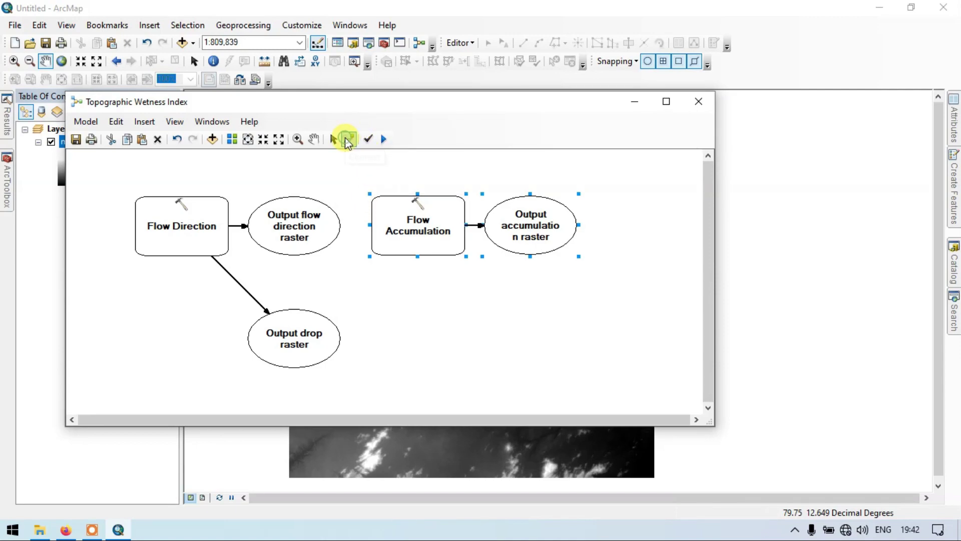